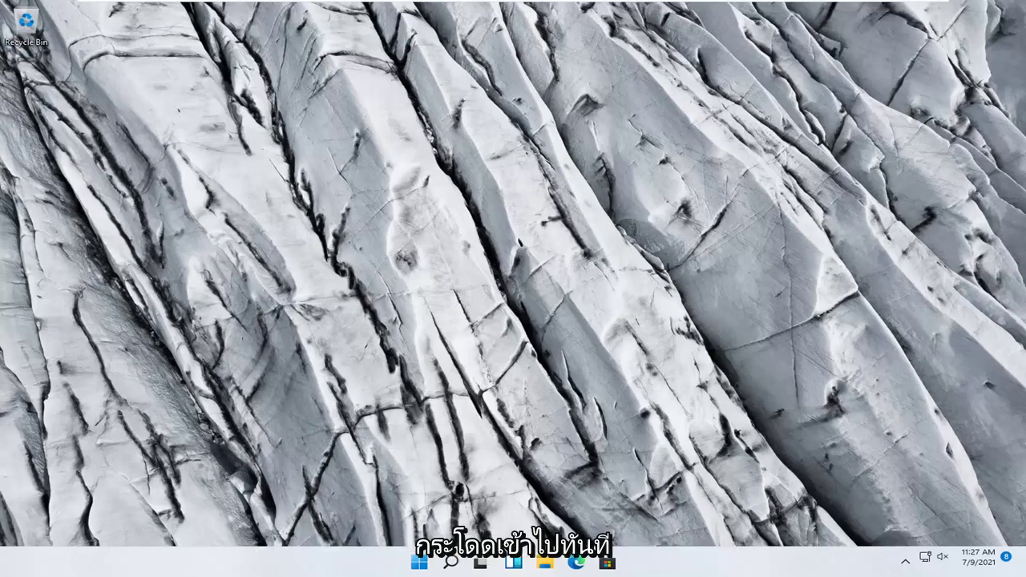
Open Settings to System > Troubleshoot > Other troubleshooters and scroll to the Network Adapter entry.
{"action": "right_click", "coordinate": [416, 564]}
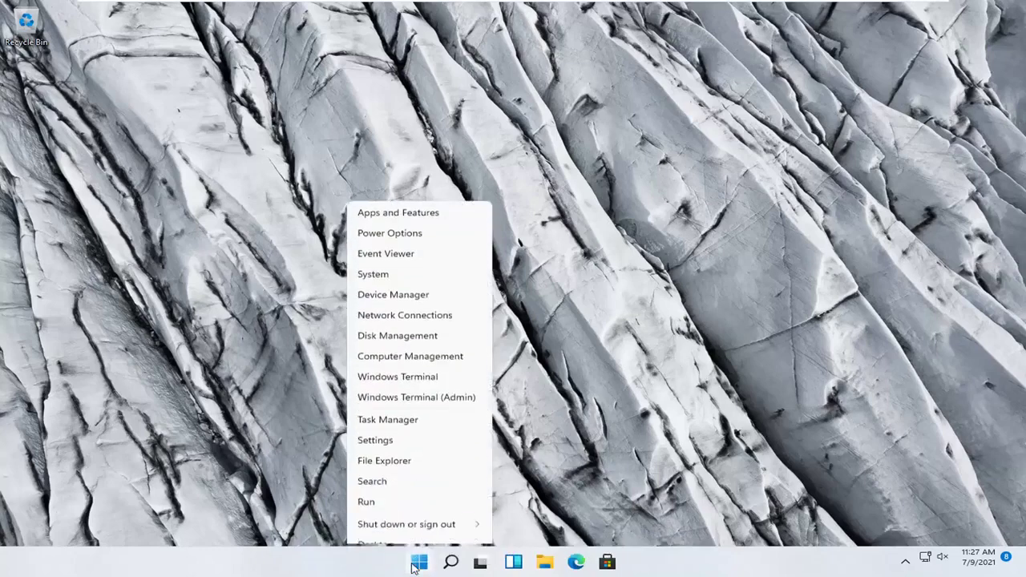
{"action": "left_click", "coordinate": [392, 430]}
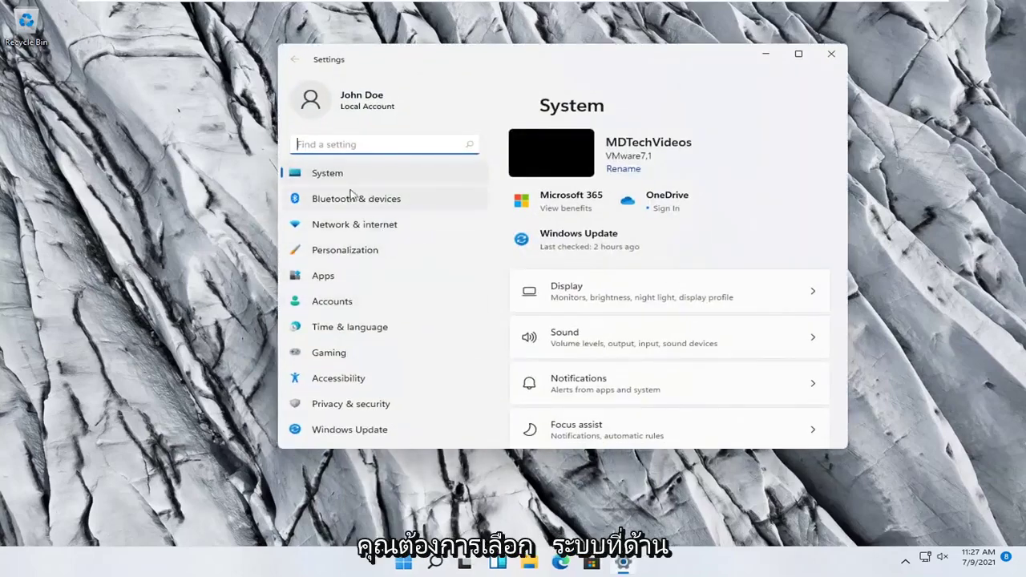
{"action": "left_click", "coordinate": [326, 175]}
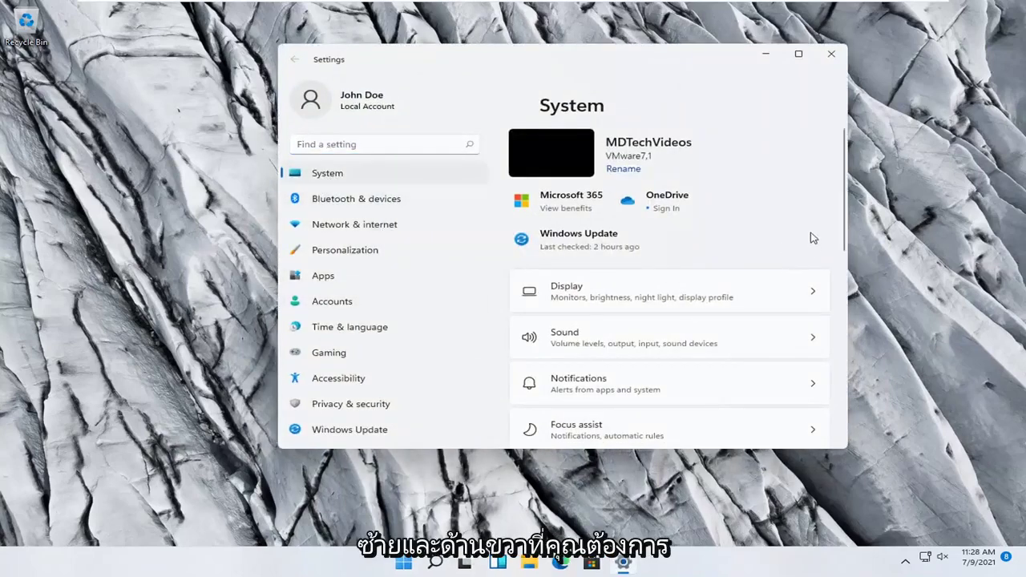
{"action": "scroll", "coordinate": [685, 291], "scroll_direction": "down", "scroll_amount": 5}
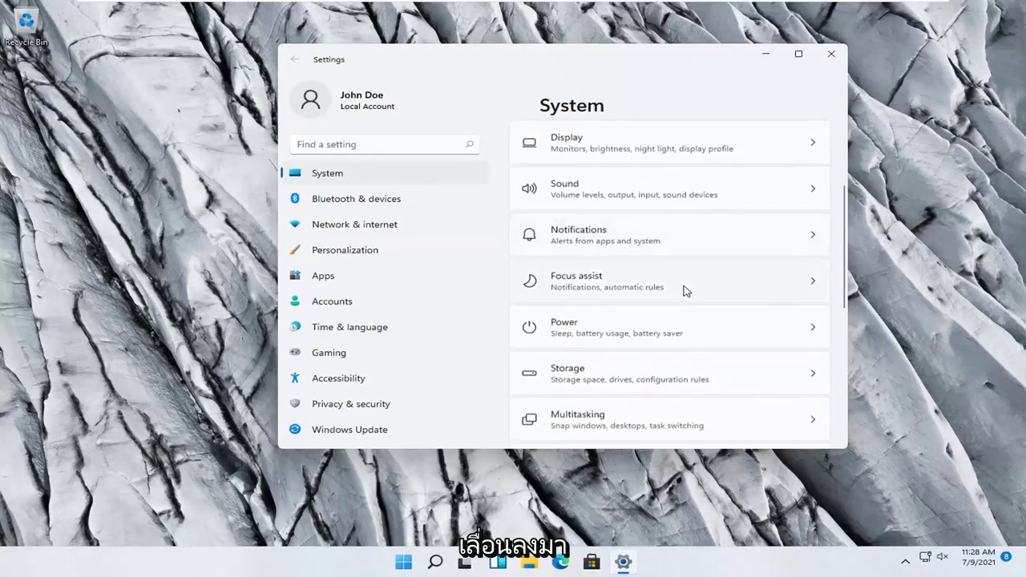
{"action": "scroll", "coordinate": [686, 291], "scroll_direction": "down", "scroll_amount": 2}
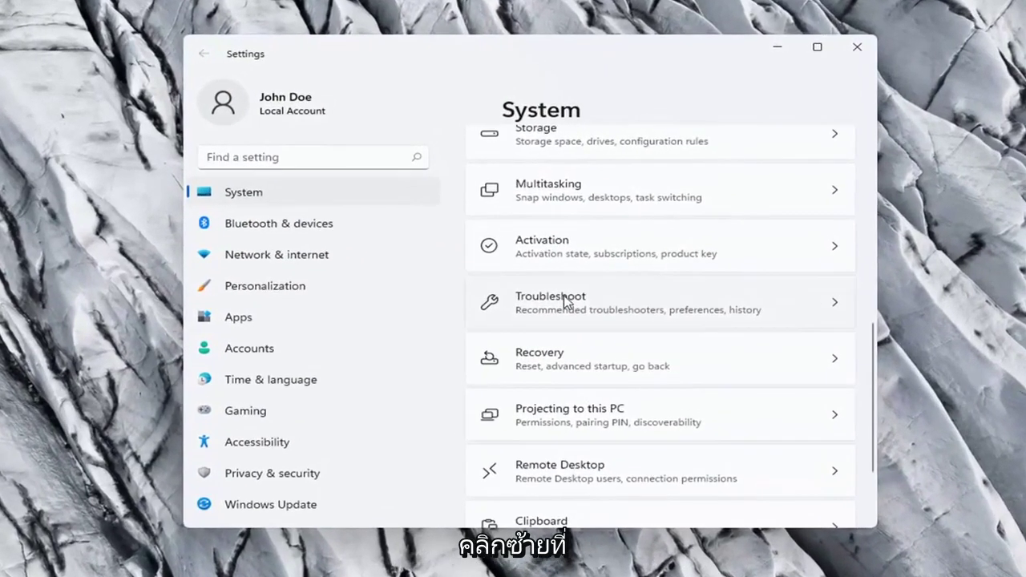
{"action": "left_click", "coordinate": [569, 296]}
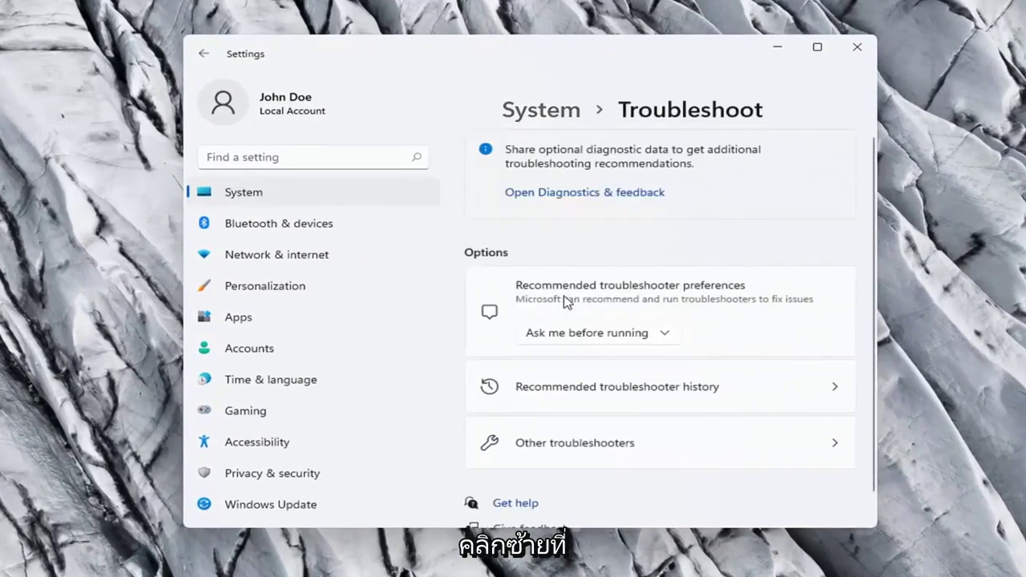
{"action": "scroll", "coordinate": [666, 276], "scroll_direction": "down", "scroll_amount": 1}
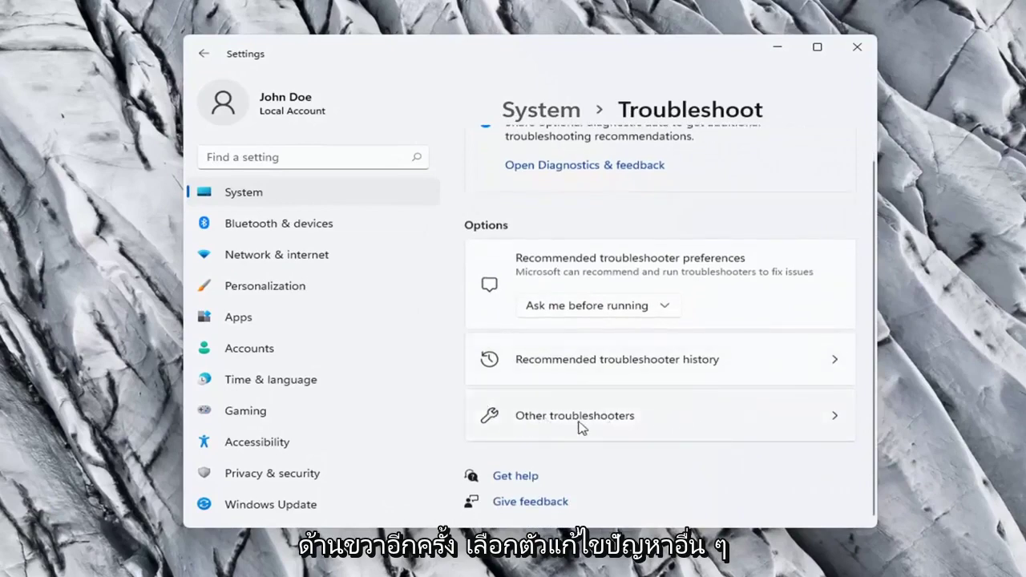
{"action": "left_click", "coordinate": [607, 422]}
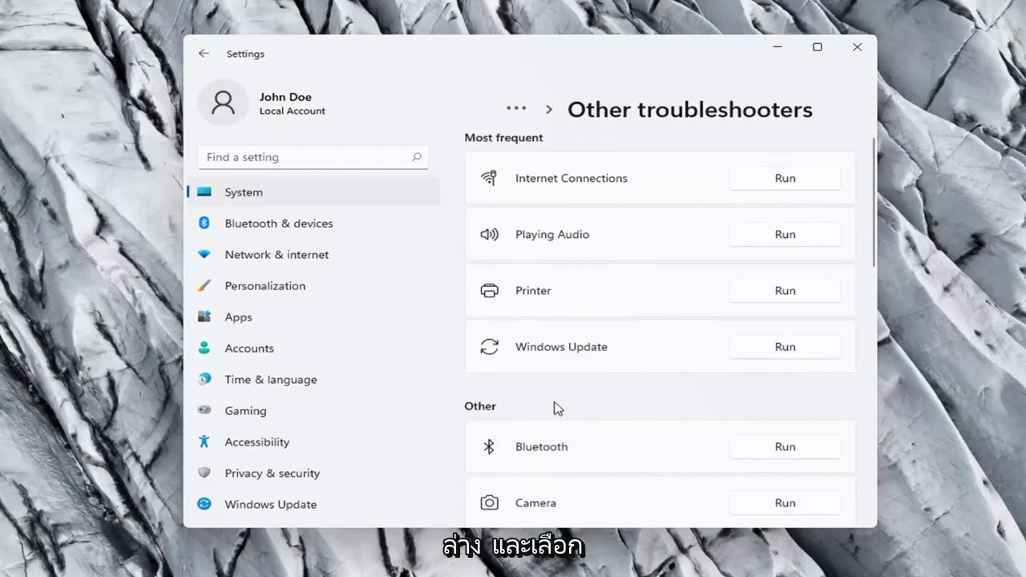
{"action": "scroll", "coordinate": [559, 409], "scroll_direction": "down", "scroll_amount": 2}
{"action": "scroll", "coordinate": [558, 409], "scroll_direction": "down", "scroll_amount": 2}
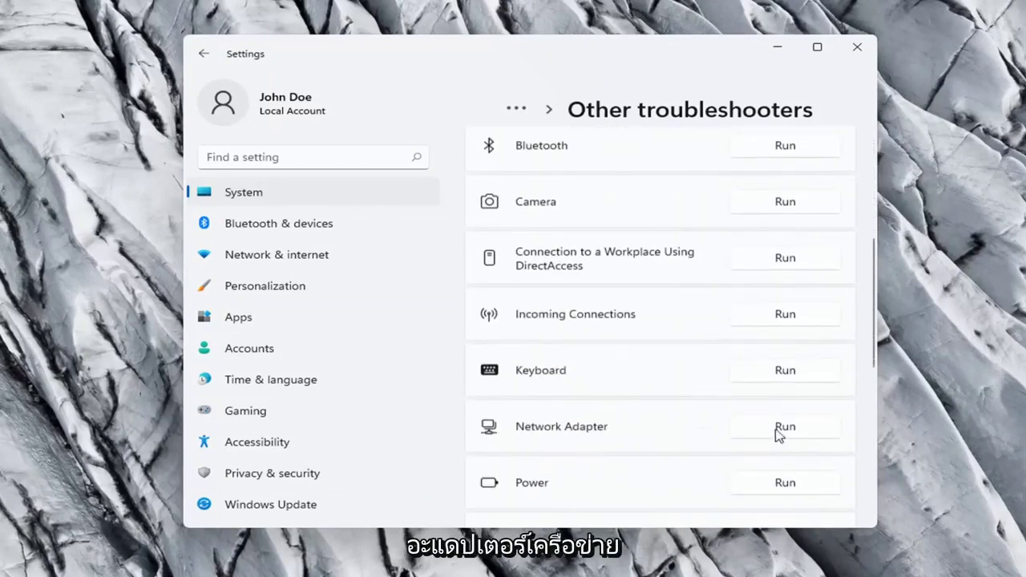
Run the Network Adapter troubleshooter, dismiss its no-problem-found result, and close Settings.
{"action": "left_click", "coordinate": [785, 427]}
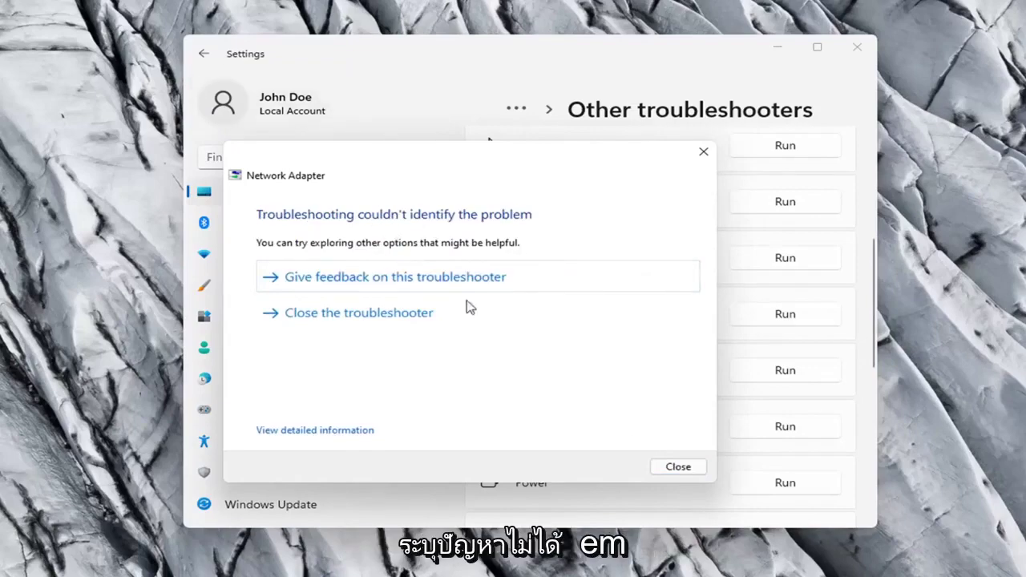
{"action": "left_click", "coordinate": [674, 472]}
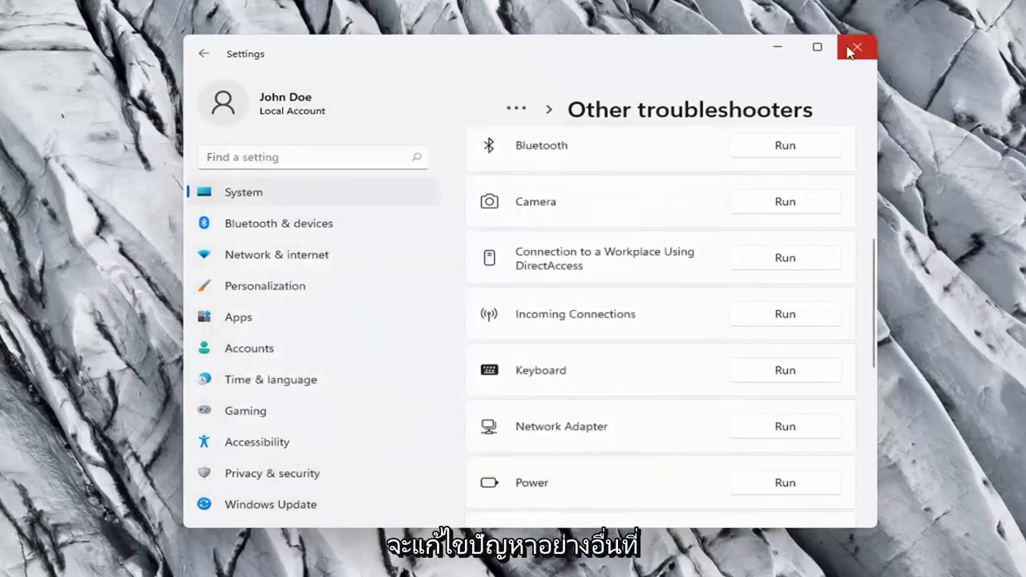
{"action": "left_click", "coordinate": [855, 51]}
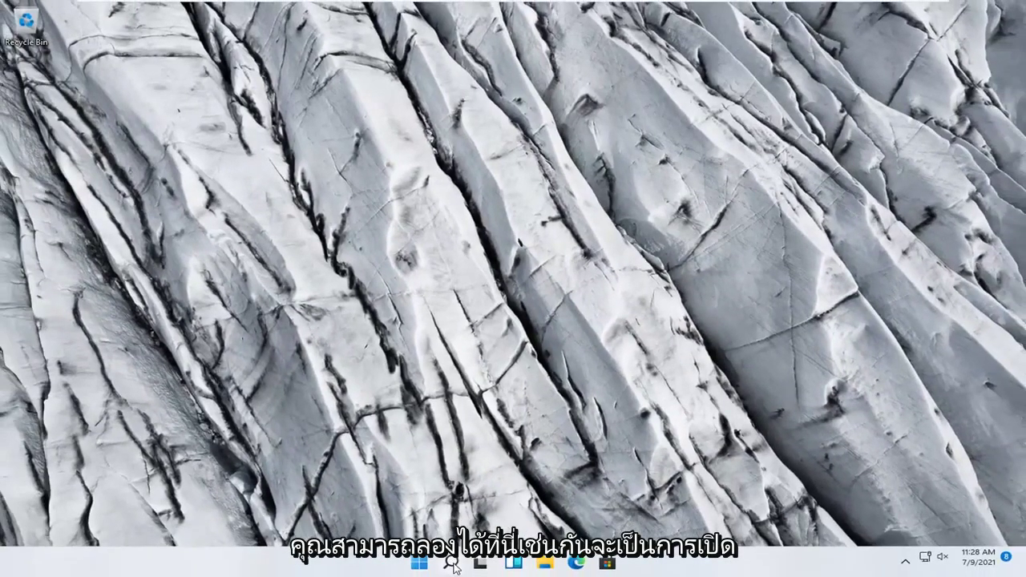
Search for 'cmd' and launch Command Prompt as administrator.
{"action": "left_click", "coordinate": [448, 567]}
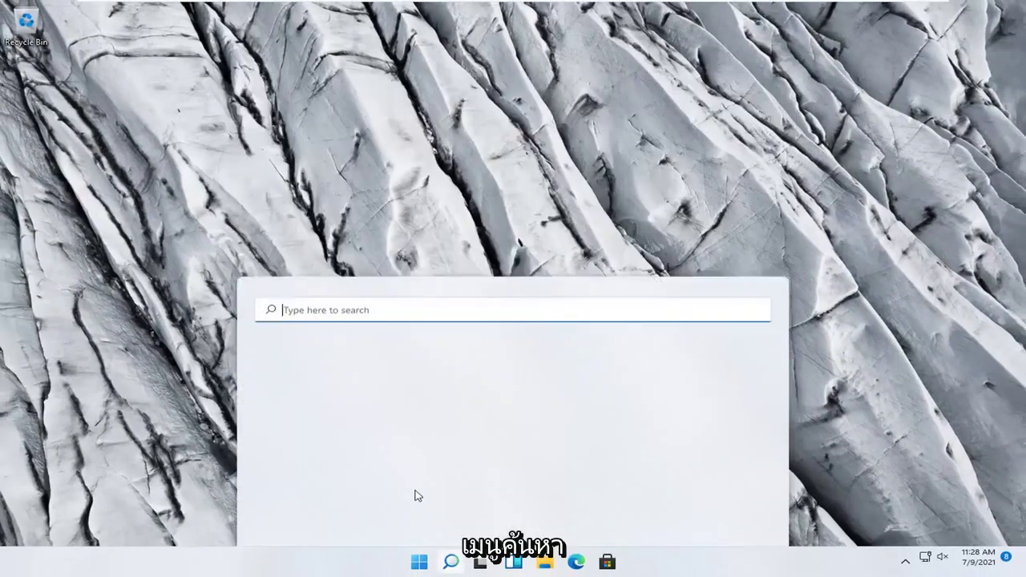
{"action": "type", "text": "cmd"}
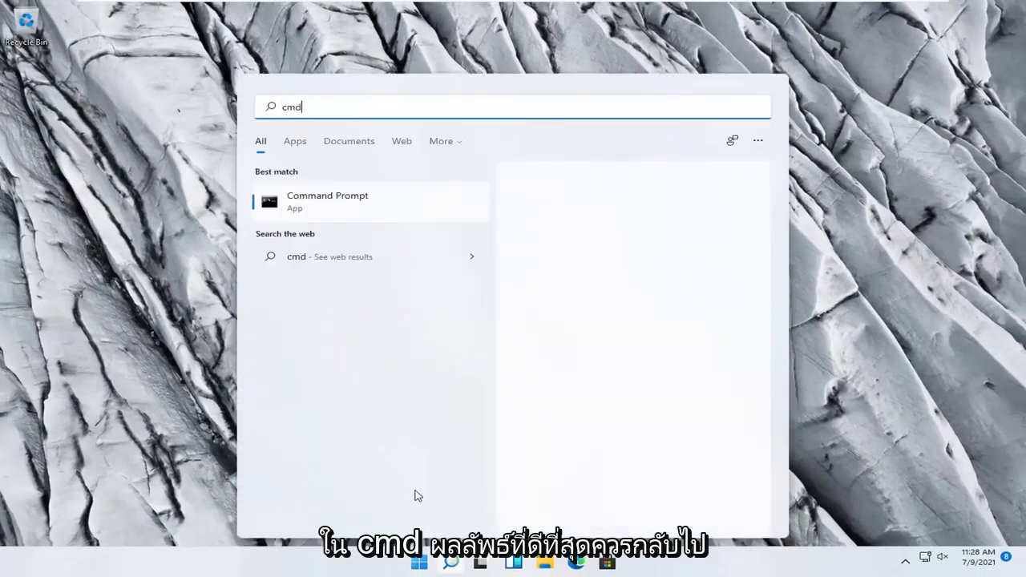
{"action": "right_click", "coordinate": [324, 211]}
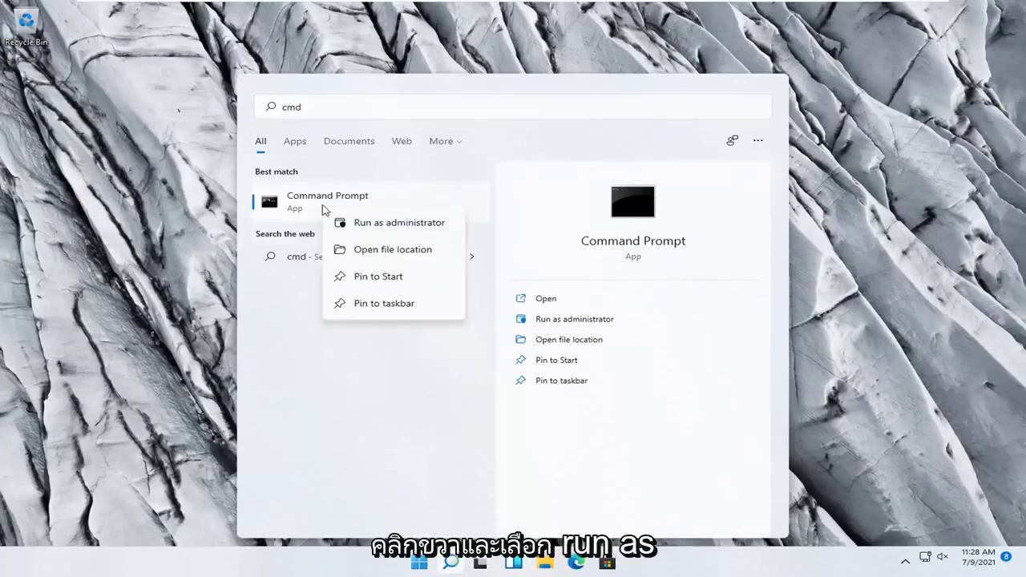
{"action": "left_click", "coordinate": [371, 224]}
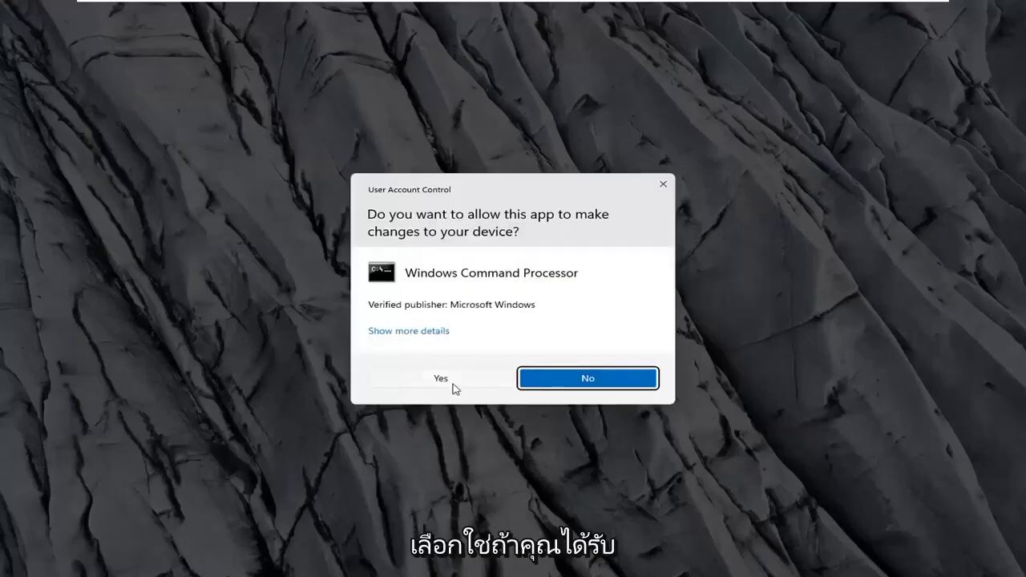
Approve the UAC prompt and run ipconfig /flushdns in the elevated Command Prompt.
{"action": "left_click", "coordinate": [451, 382]}
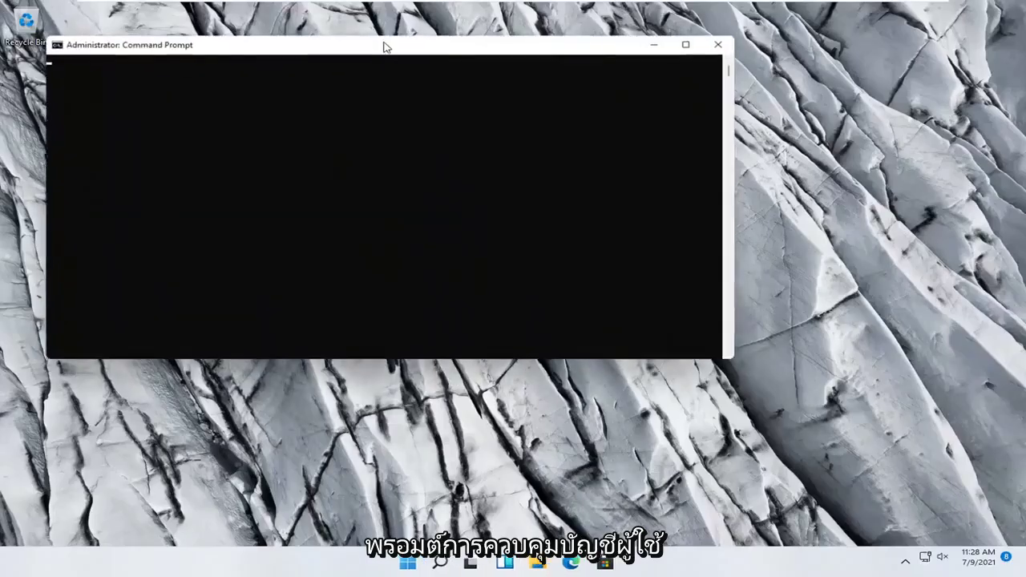
{"action": "left_click_drag", "start_coordinate": [390, 50], "coordinate": [523, 83]}
{"action": "type", "text": "i"}
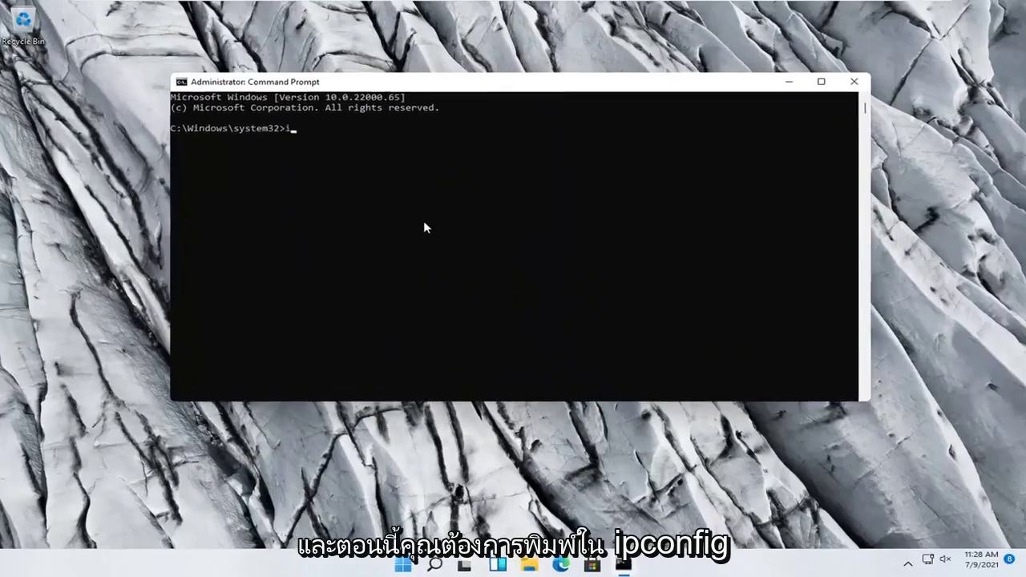
{"action": "type", "text": "pconfig /"}
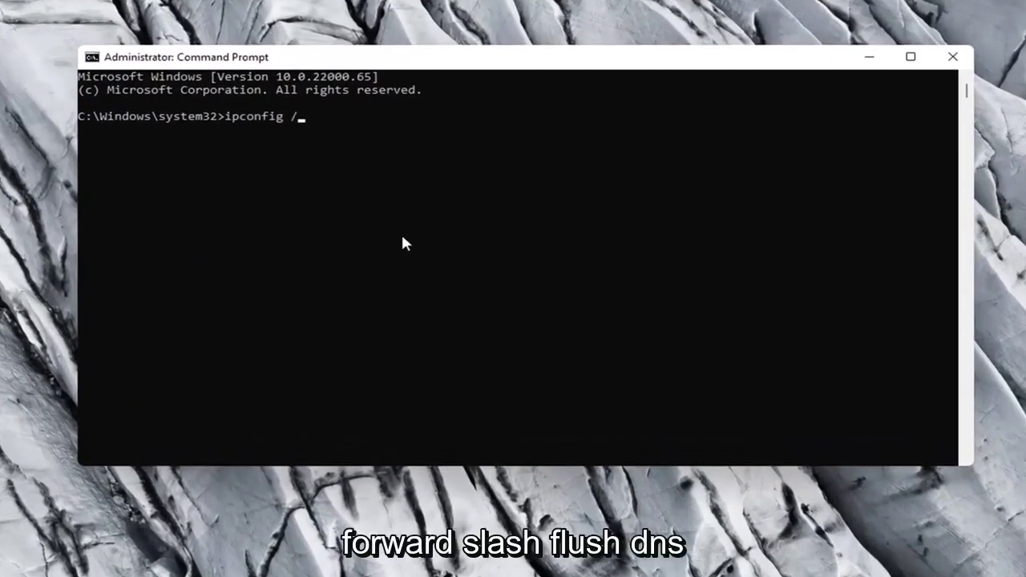
{"action": "type", "text": "flus"}
{"action": "key", "text": "BackSpace"}
{"action": "key", "text": "BackSpace"}
{"action": "type", "text": "u"}
{"action": "key", "text": "BackSpace"}
{"action": "type", "text": "ush"}
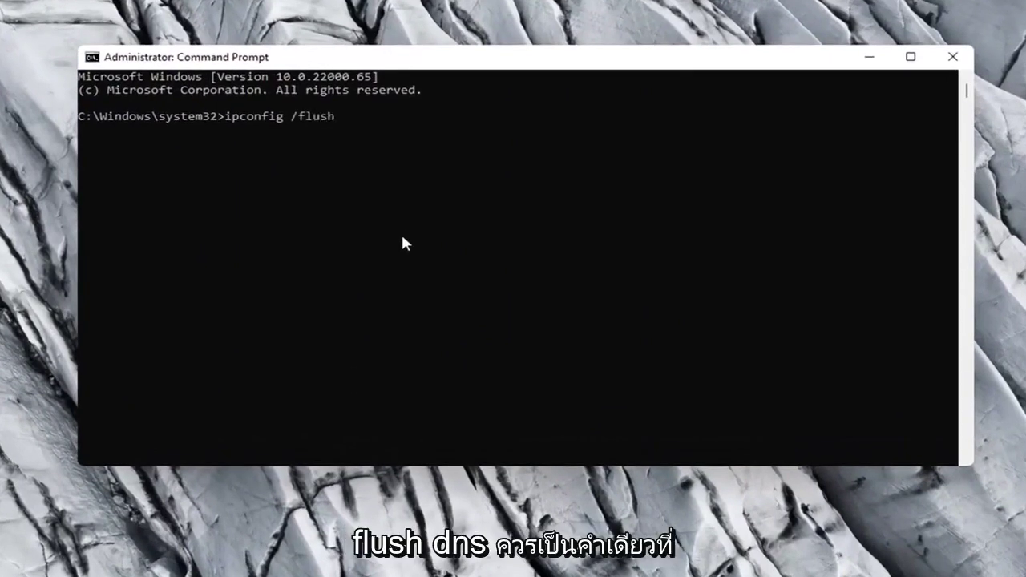
{"action": "type", "text": "dns"}
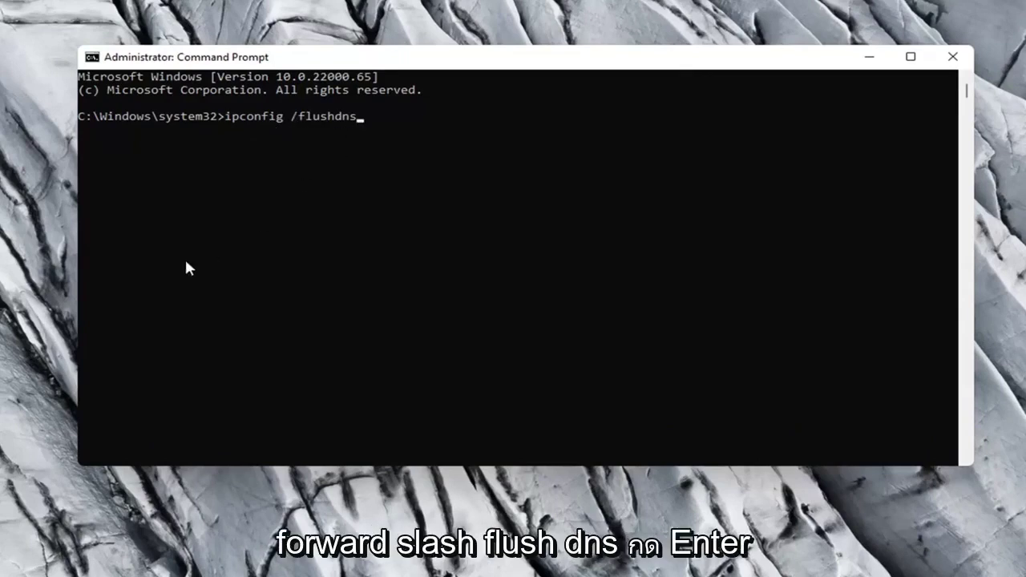
{"action": "key", "text": "Return"}
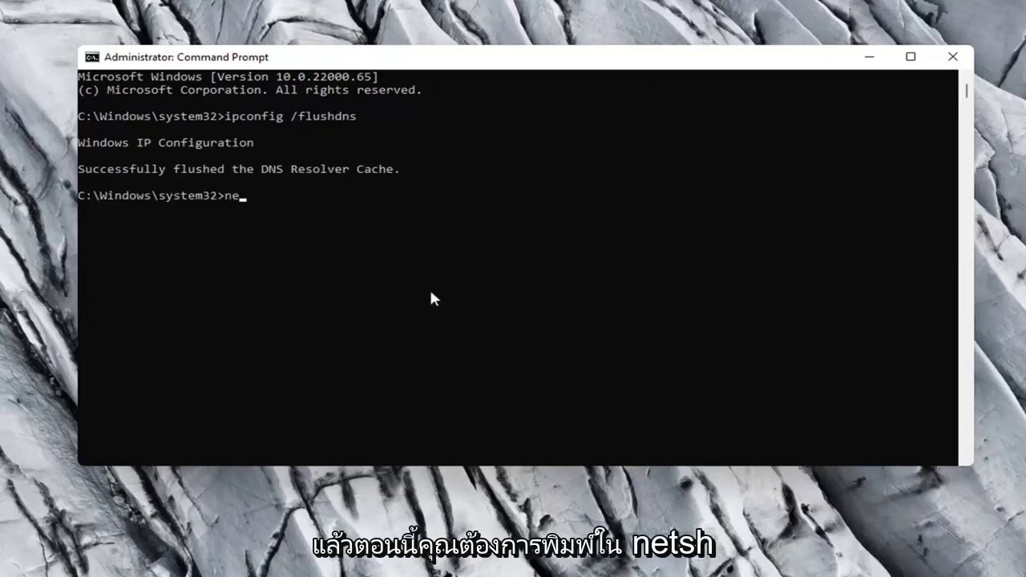
Run netsh winsock reset and close Command Prompt.
{"action": "type", "text": "netsh w"}
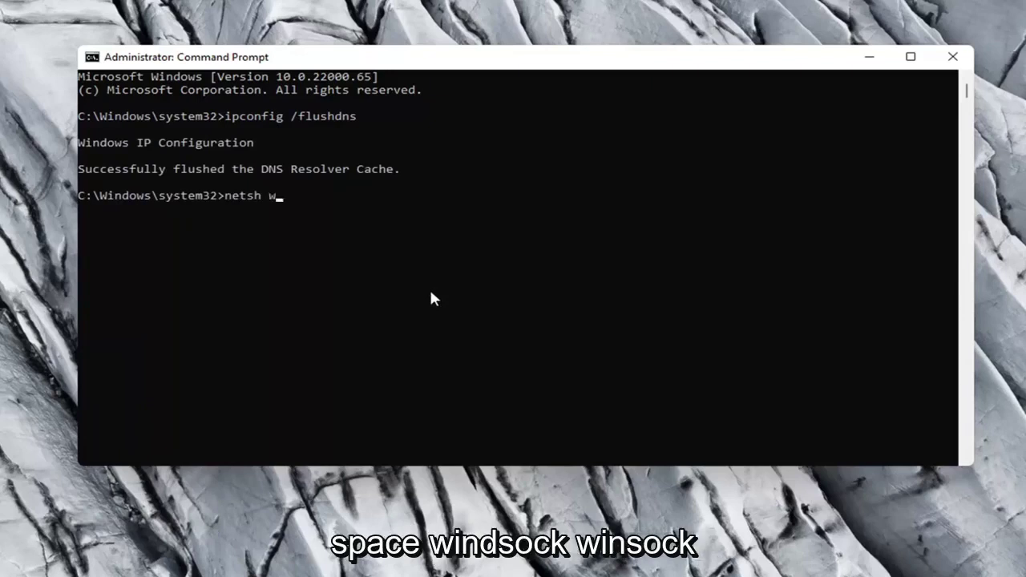
{"action": "type", "text": "insock reset"}
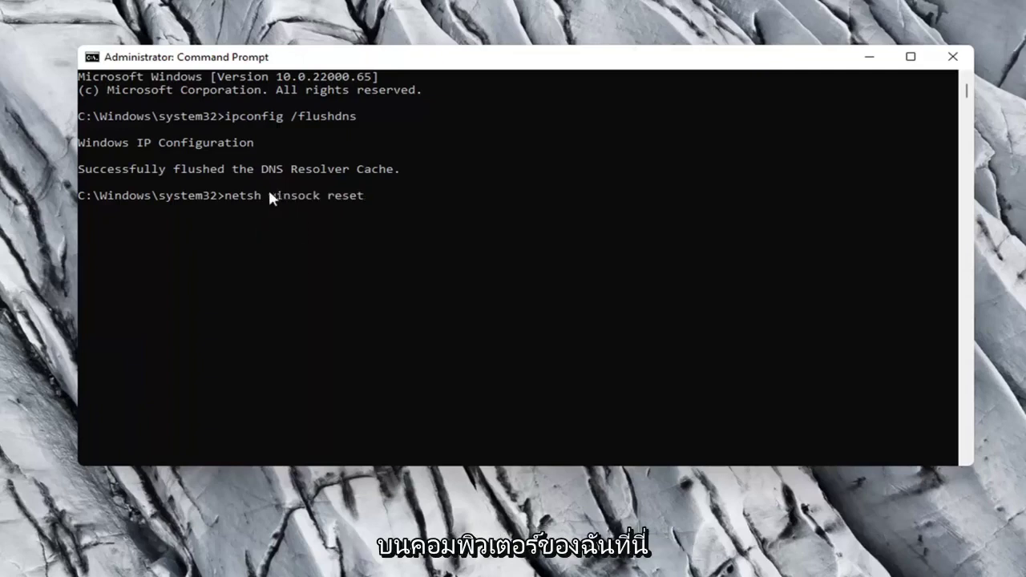
{"action": "key", "text": "Return"}
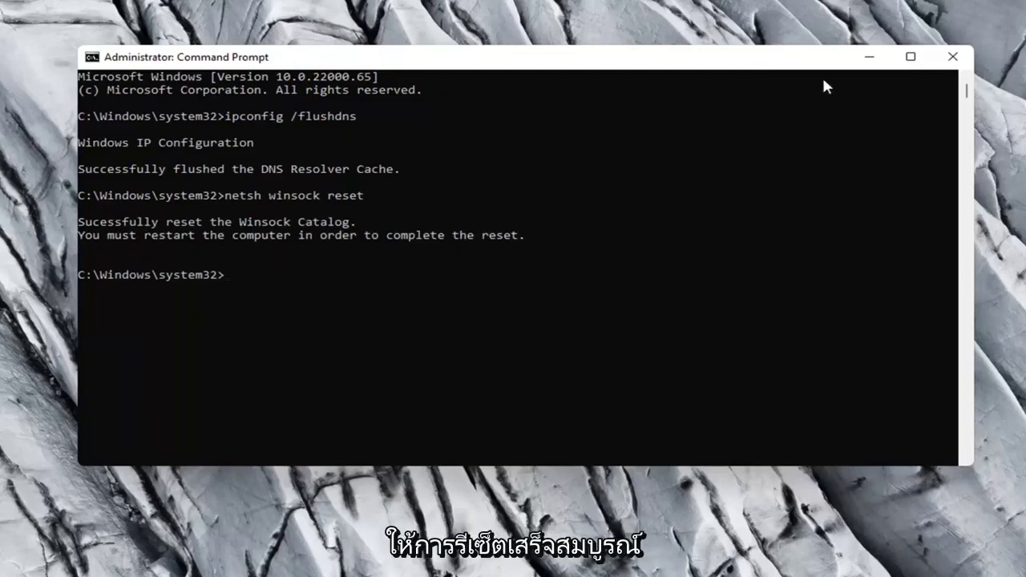
{"action": "left_click", "coordinate": [952, 56]}
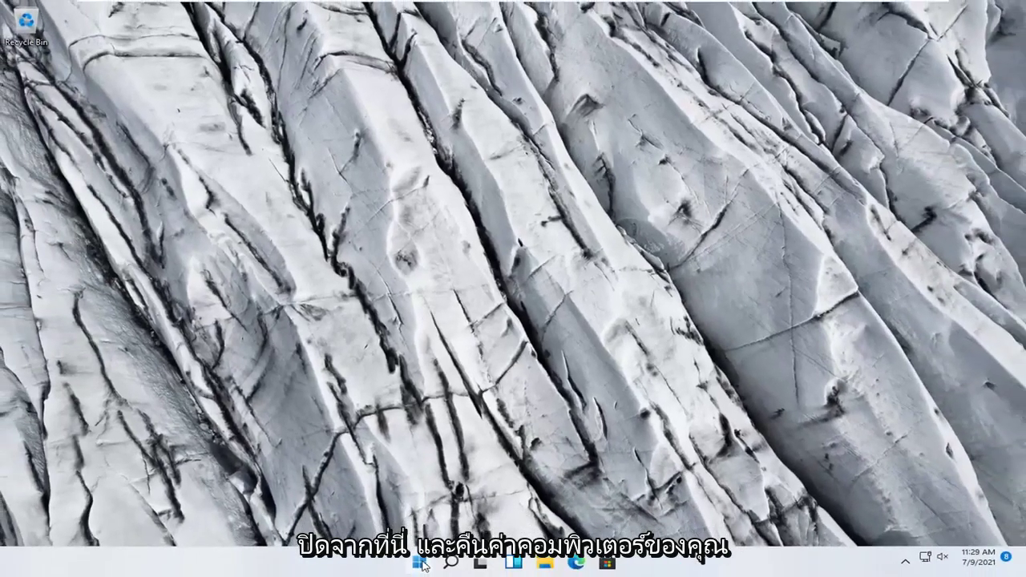
Restart Windows from the Start button's Shut down or sign out menu.
{"action": "right_click", "coordinate": [423, 565]}
{"action": "mouse_move", "coordinate": [471, 511]}
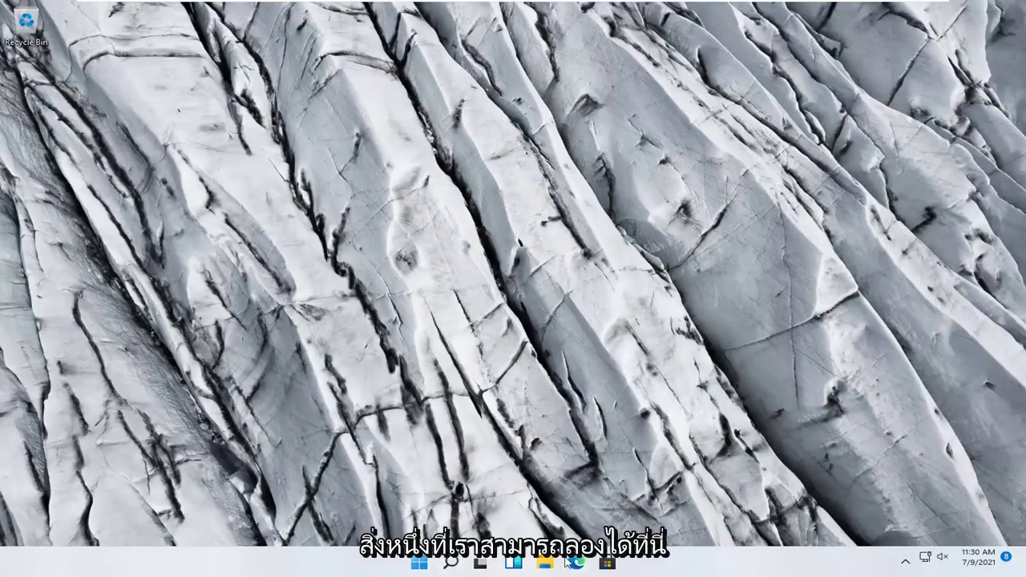
Open Settings to Network & internet > Advanced network settings > Network reset.
{"action": "right_click", "coordinate": [419, 563]}
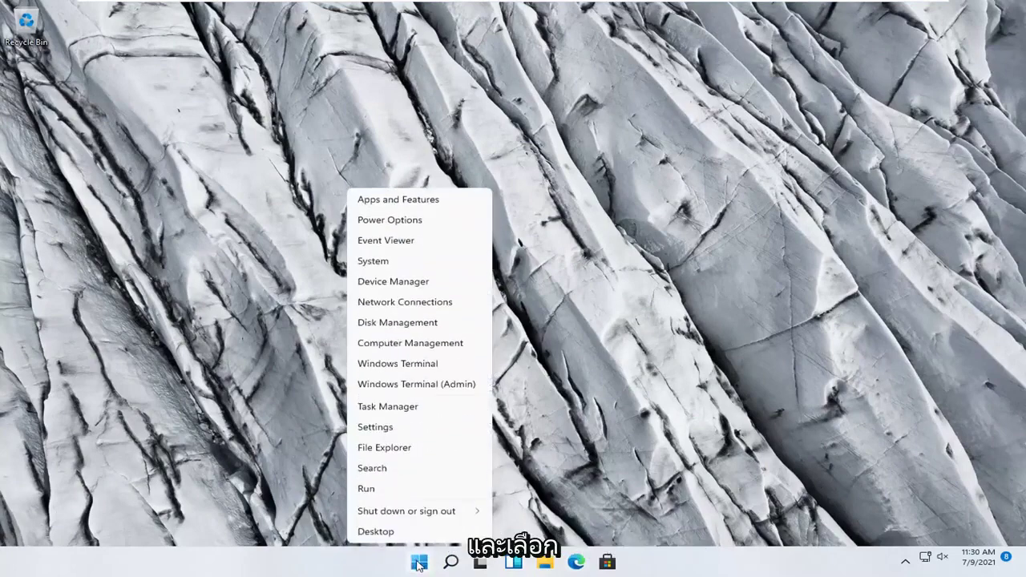
{"action": "left_click", "coordinate": [375, 429]}
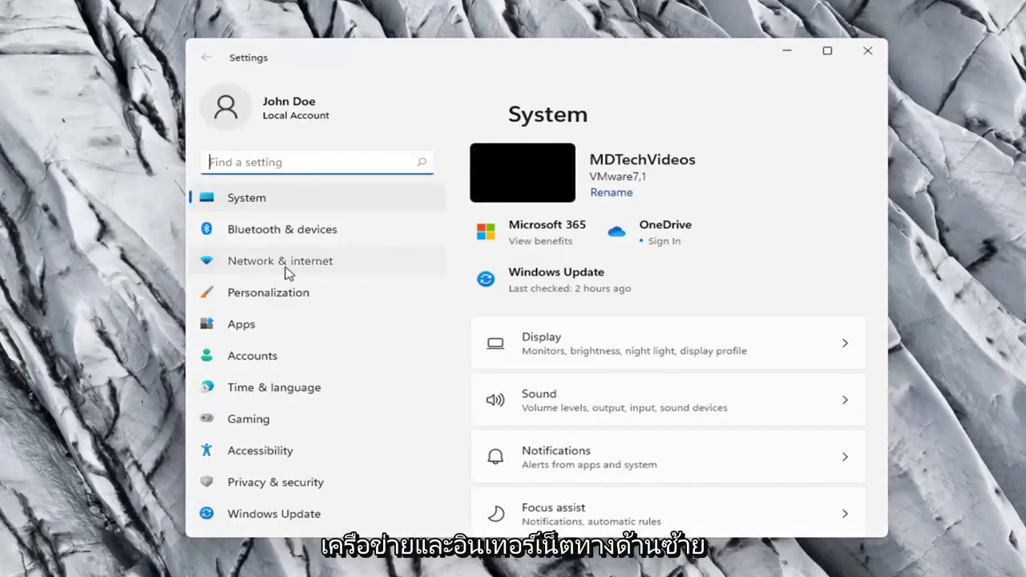
{"action": "left_click", "coordinate": [286, 272]}
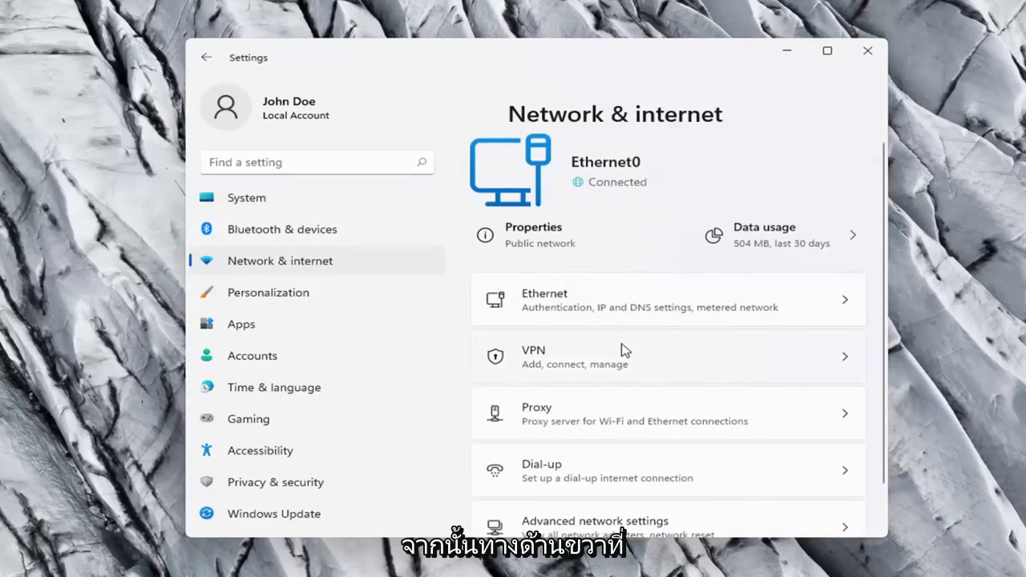
{"action": "scroll", "coordinate": [625, 350], "scroll_direction": "down", "scroll_amount": 1}
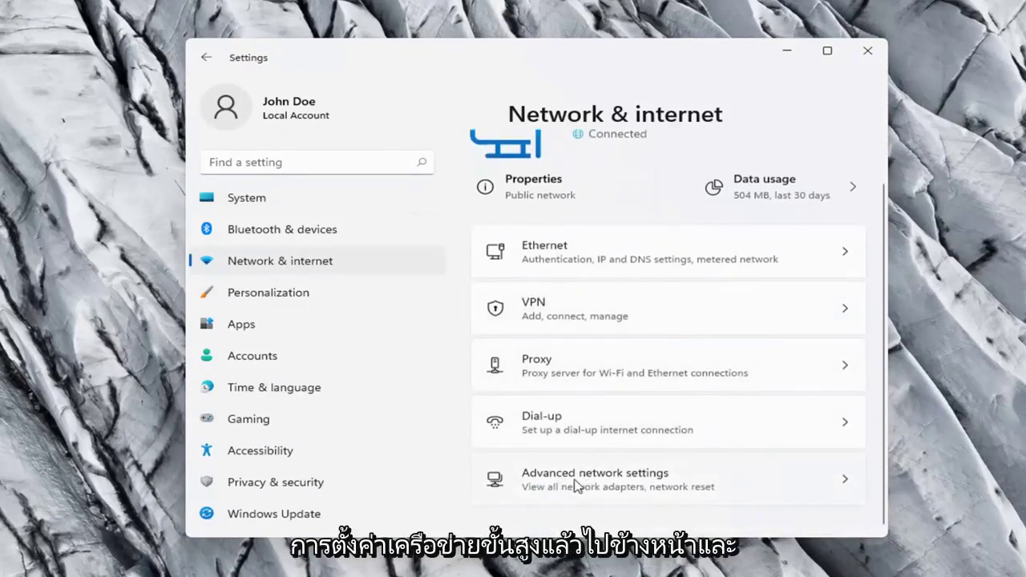
{"action": "left_click", "coordinate": [665, 481]}
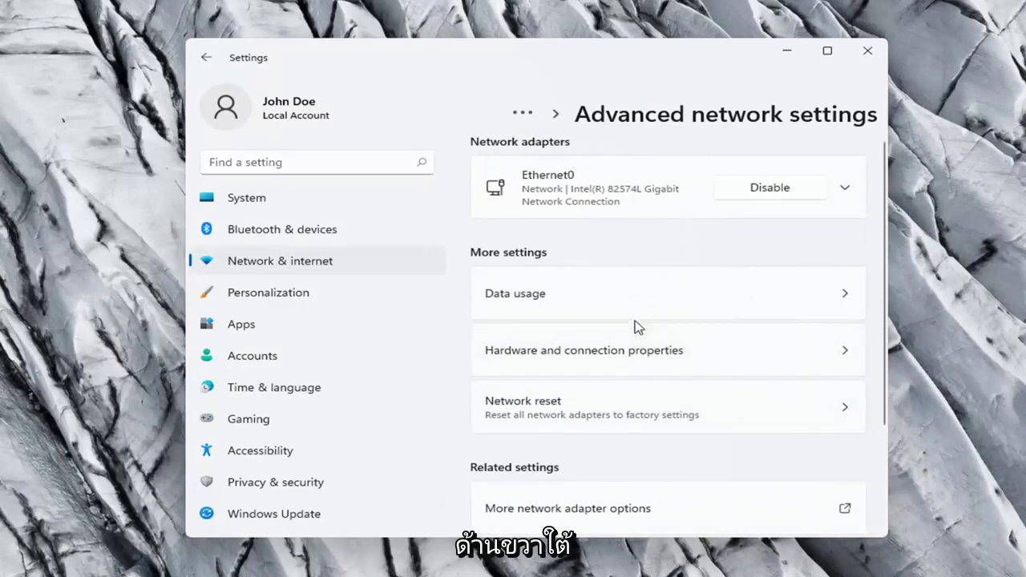
{"action": "scroll", "coordinate": [561, 316], "scroll_direction": "down", "scroll_amount": 3}
{"action": "scroll", "coordinate": [566, 270], "scroll_direction": "up", "scroll_amount": 2}
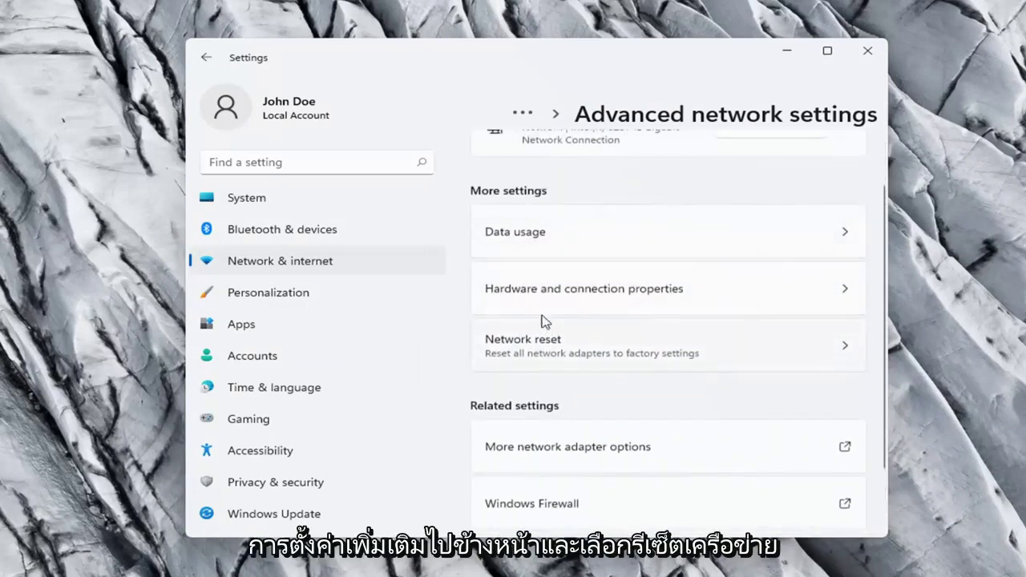
{"action": "scroll", "coordinate": [541, 320], "scroll_direction": "down", "scroll_amount": 1}
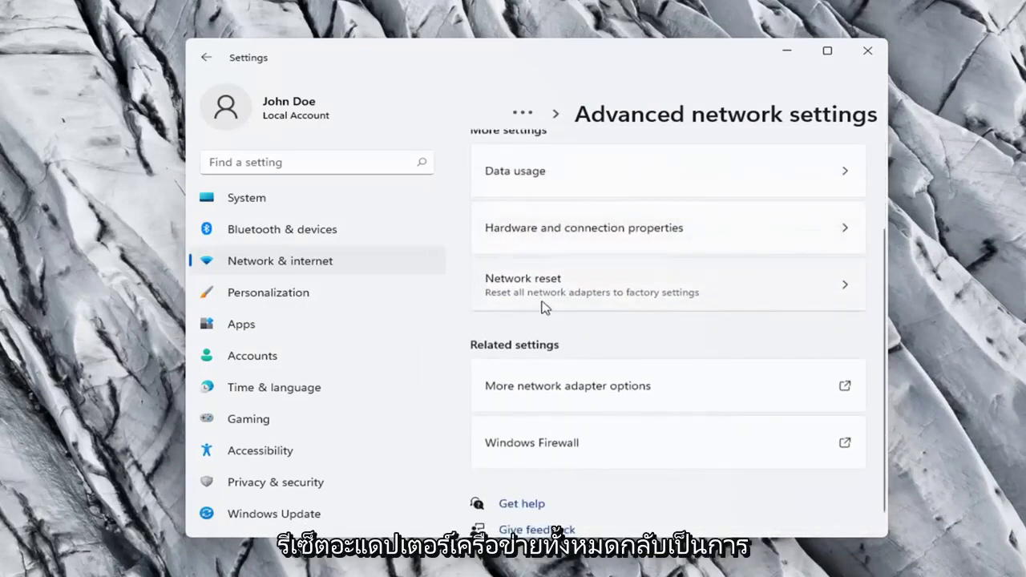
{"action": "left_click", "coordinate": [719, 303]}
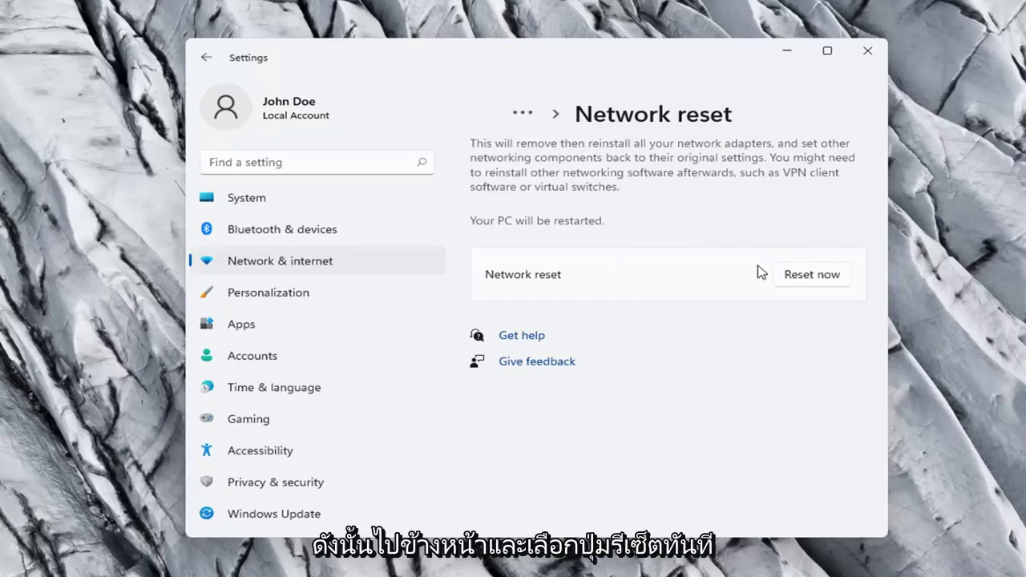
Reset all network adapters, accept the 5-minute sign-out notice, and close Settings.
{"action": "left_click", "coordinate": [817, 278]}
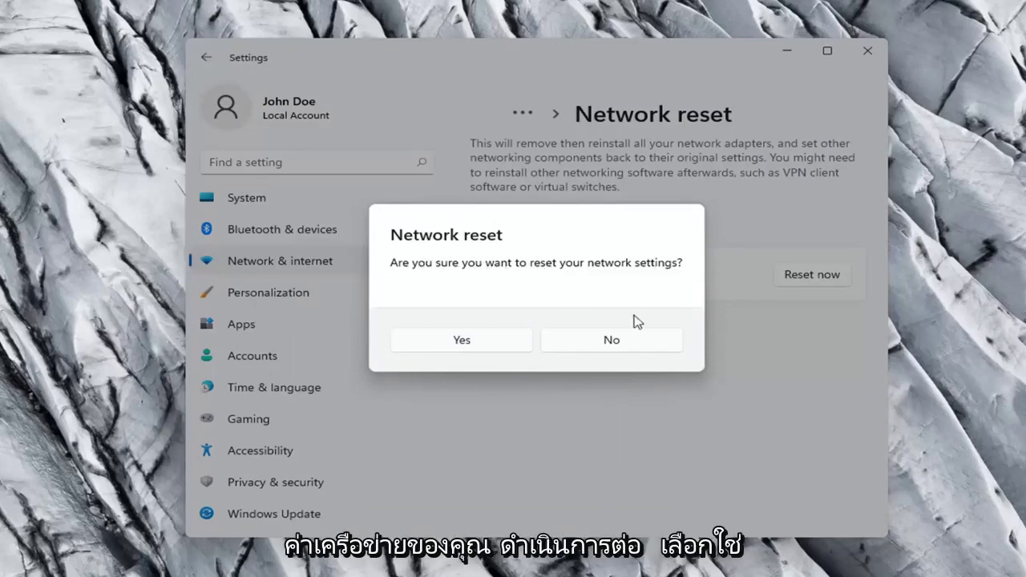
{"action": "left_click", "coordinate": [473, 344]}
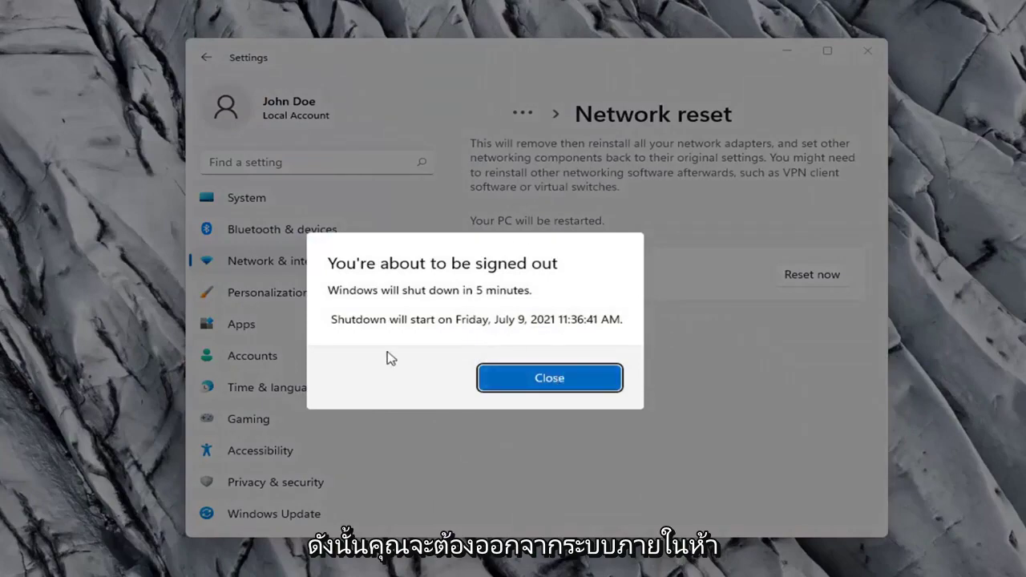
{"action": "left_click", "coordinate": [529, 381]}
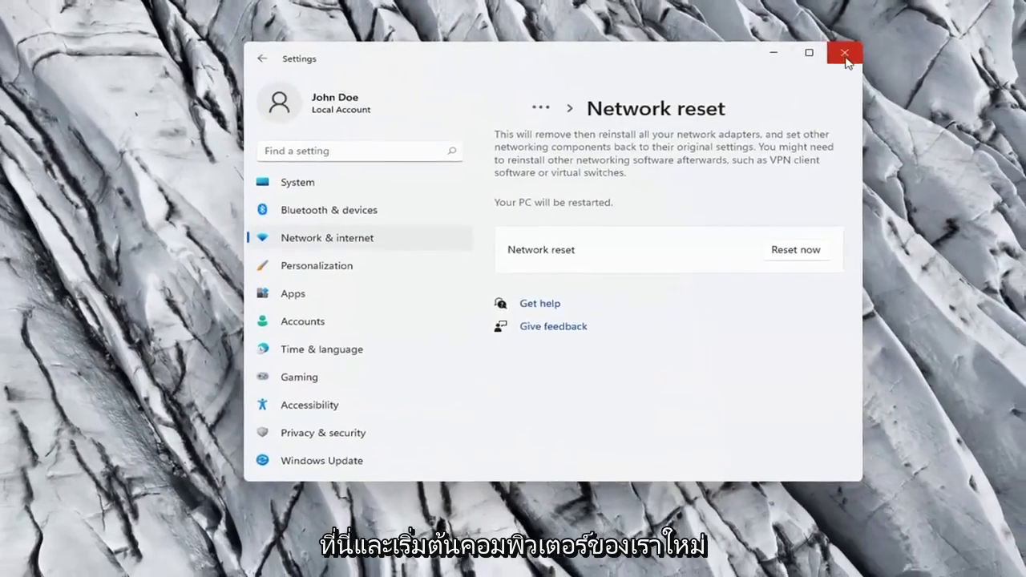
{"action": "left_click", "coordinate": [854, 51]}
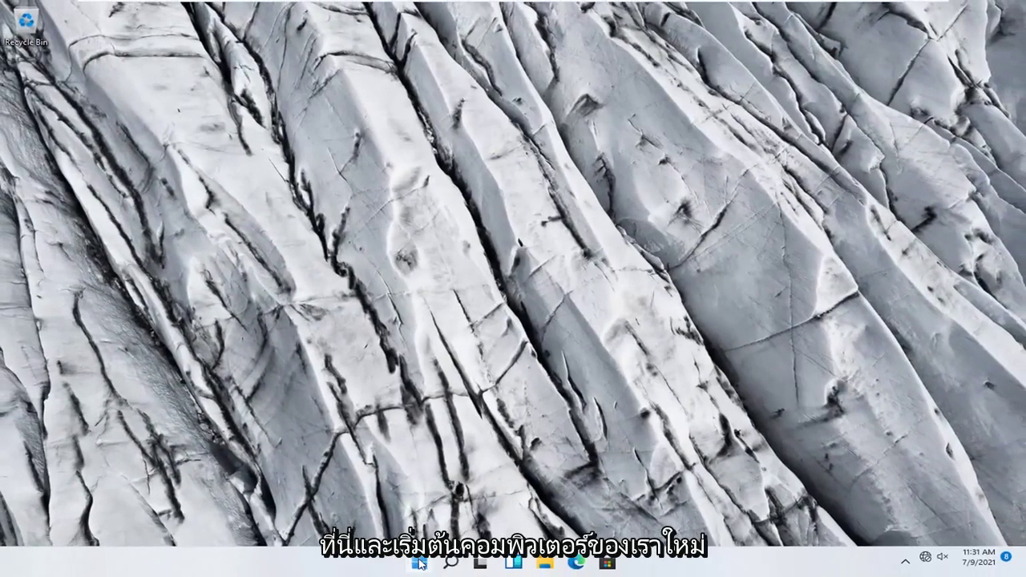
Restart Windows, then check the quick settings panel shows Internet access.
{"action": "right_click", "coordinate": [419, 564]}
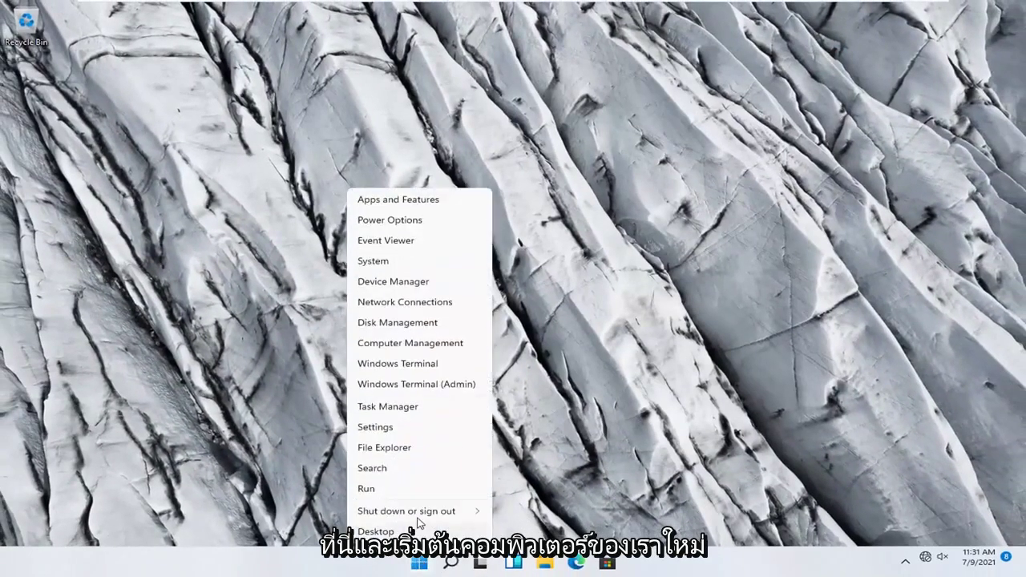
{"action": "mouse_move", "coordinate": [435, 514]}
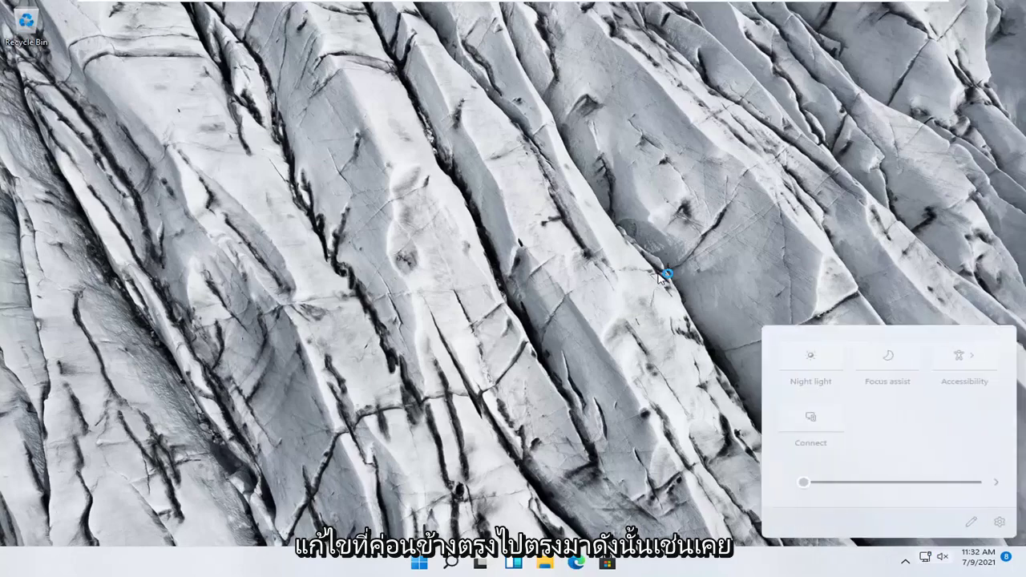
{"action": "left_click", "coordinate": [656, 274]}
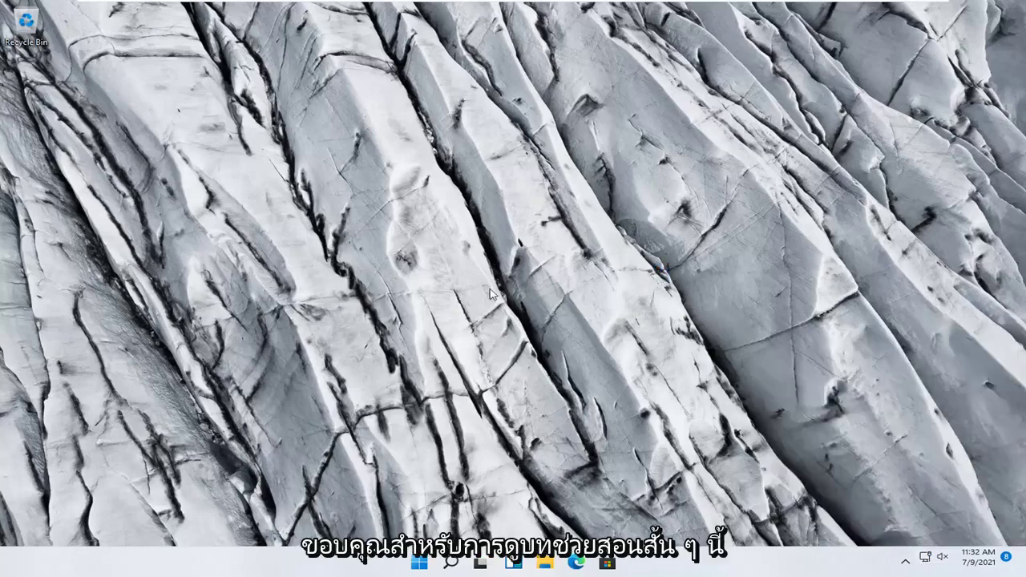